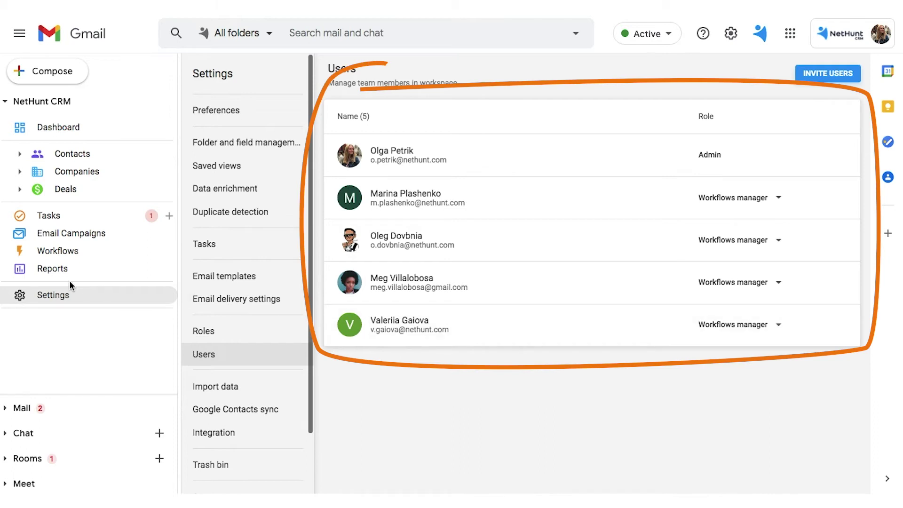
Step: Open the draft 'Contact Us' webform submissions workflow and add a Create a new record action
{"action": "left_click", "coordinate": [53, 252]}
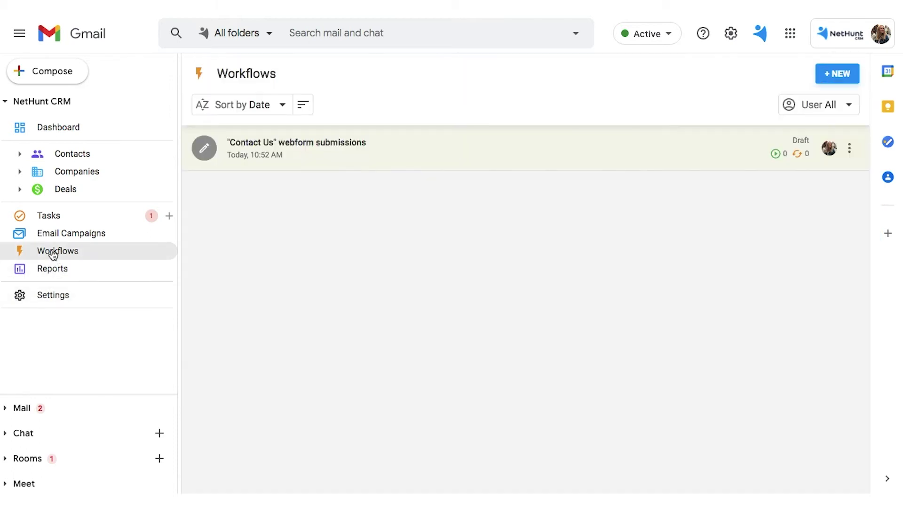
{"action": "left_click", "coordinate": [409, 153]}
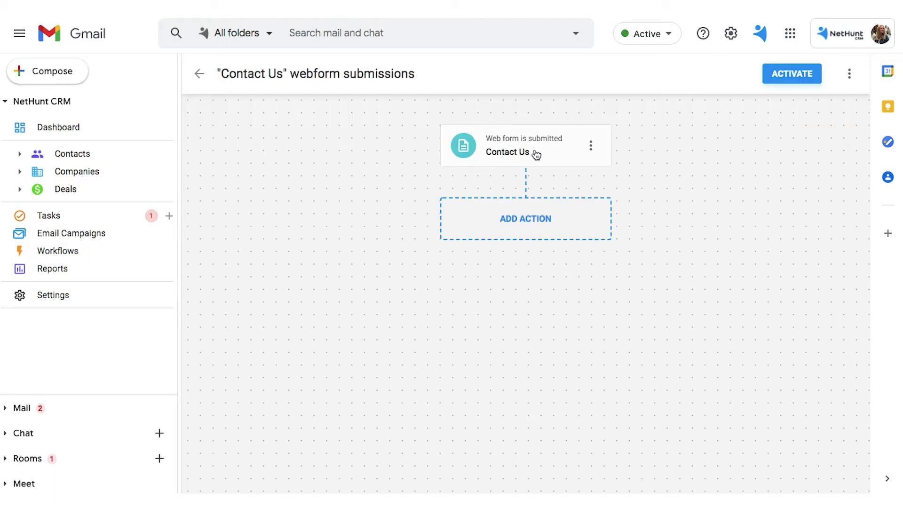
{"action": "left_click", "coordinate": [541, 219]}
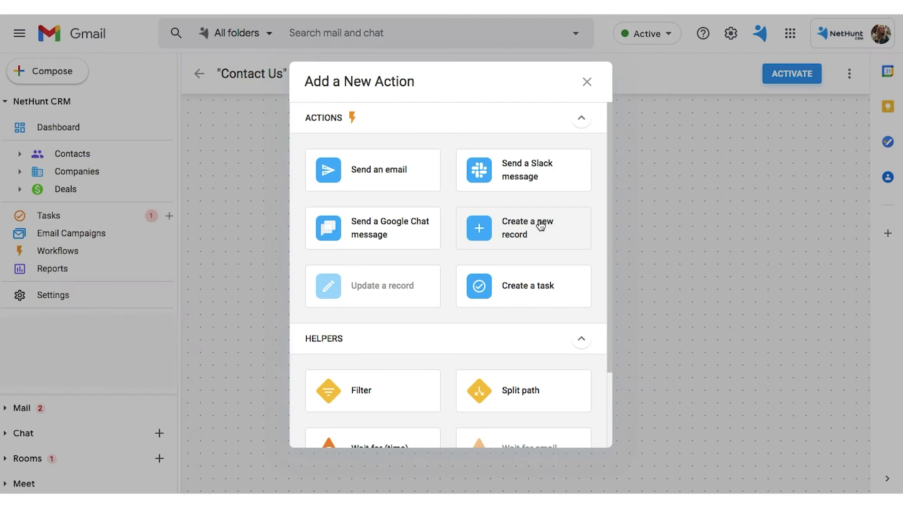
Step: Create the record in Contacts and fill First name from the web form value
{"action": "left_click", "coordinate": [540, 226]}
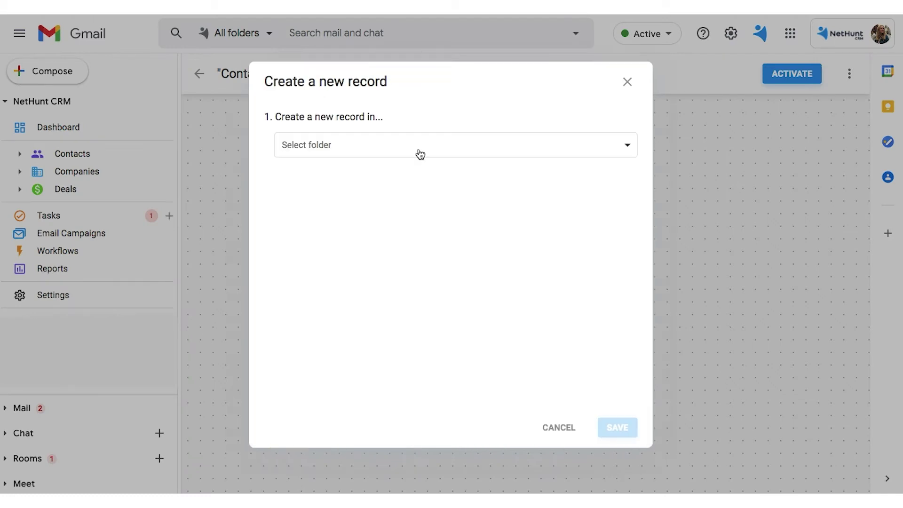
{"action": "left_click", "coordinate": [337, 149]}
{"action": "left_click", "coordinate": [338, 170]}
{"action": "left_click", "coordinate": [329, 212]}
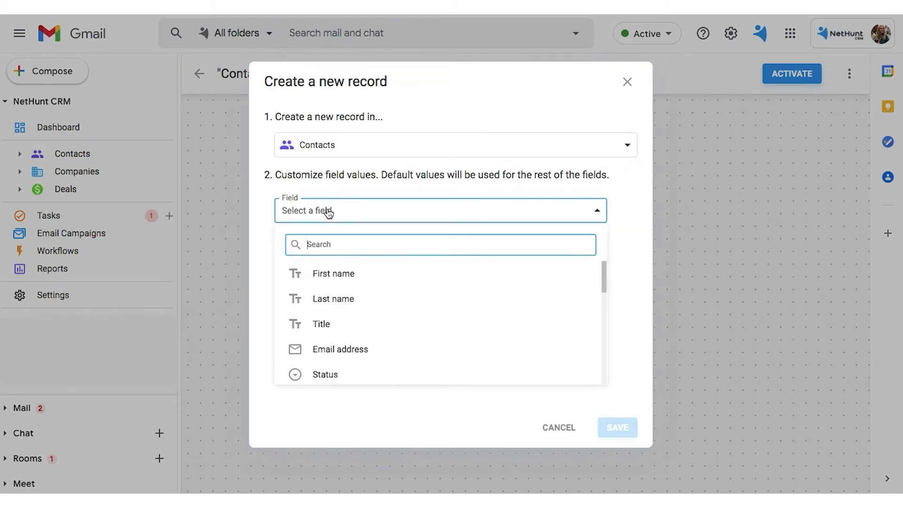
{"action": "left_click", "coordinate": [332, 271]}
{"action": "left_click", "coordinate": [338, 246]}
{"action": "left_click", "coordinate": [592, 246]}
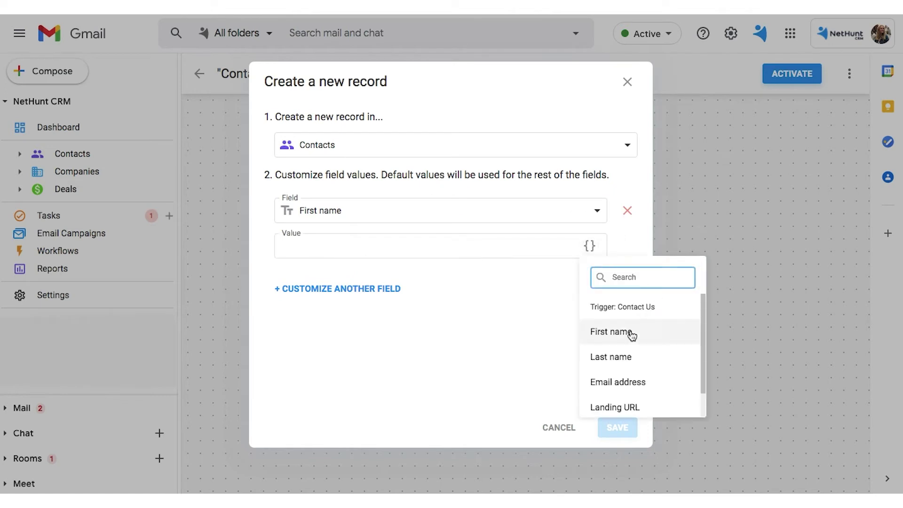
{"action": "left_click", "coordinate": [611, 337]}
Step: Add a Last name field filled from the web form value
{"action": "left_click", "coordinate": [598, 333]}
{"action": "left_click", "coordinate": [335, 289]}
{"action": "left_click", "coordinate": [325, 298]}
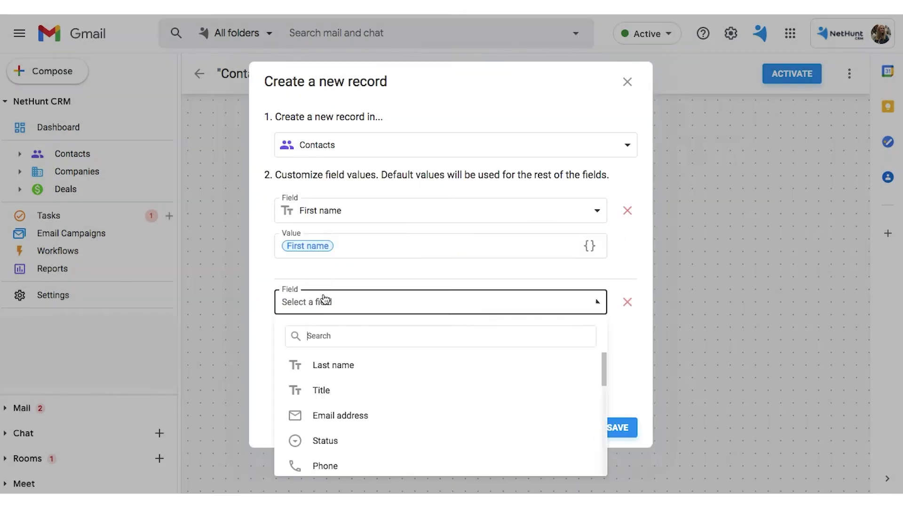
{"action": "left_click", "coordinate": [316, 367]}
{"action": "left_click", "coordinate": [590, 337]}
{"action": "left_click", "coordinate": [632, 263]}
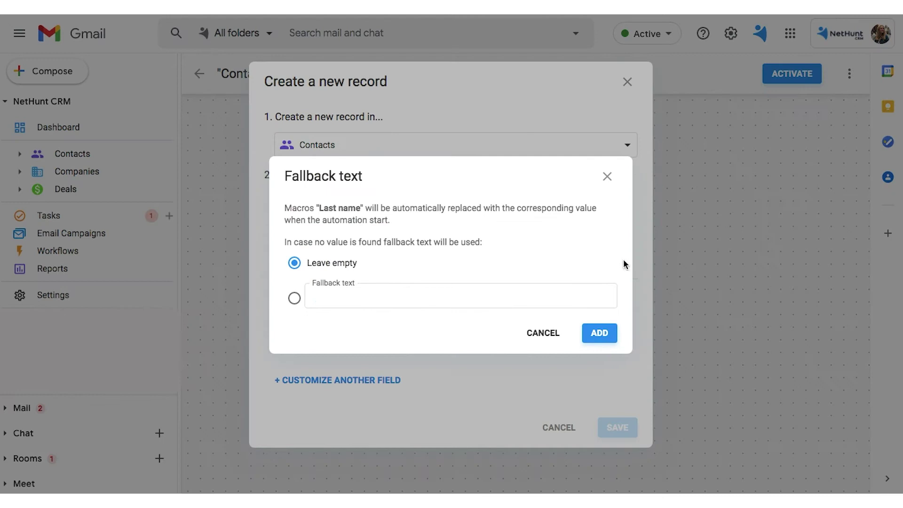
Step: Add an Email address field filled from the web form value
{"action": "left_click", "coordinate": [599, 332]}
{"action": "left_click", "coordinate": [332, 380]}
{"action": "left_click", "coordinate": [313, 388]}
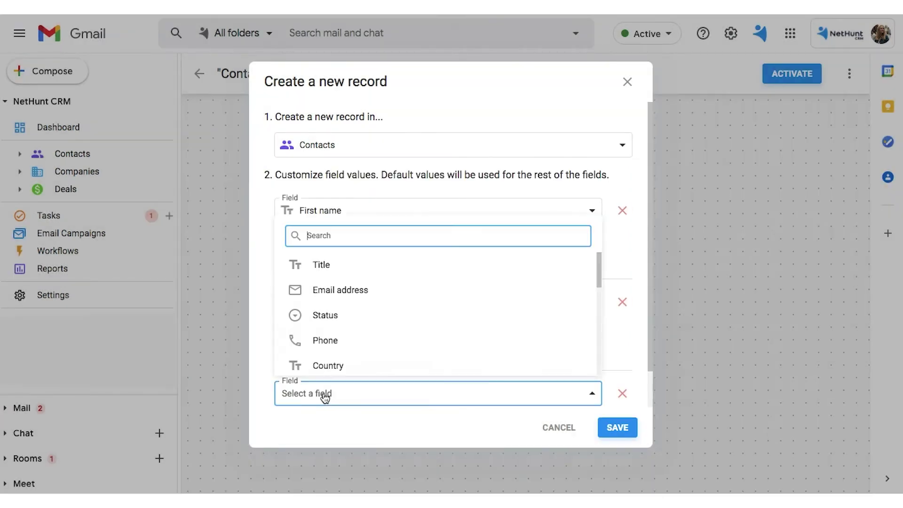
{"action": "left_click", "coordinate": [325, 286]}
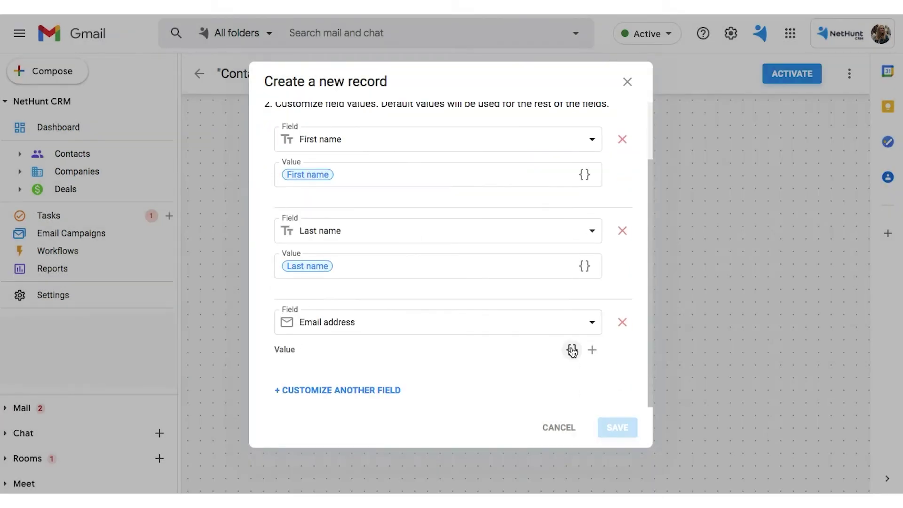
{"action": "left_click", "coordinate": [573, 350]}
{"action": "left_click", "coordinate": [588, 301]}
{"action": "scroll", "coordinate": [528, 369], "scroll_direction": "down", "scroll_amount": 1}
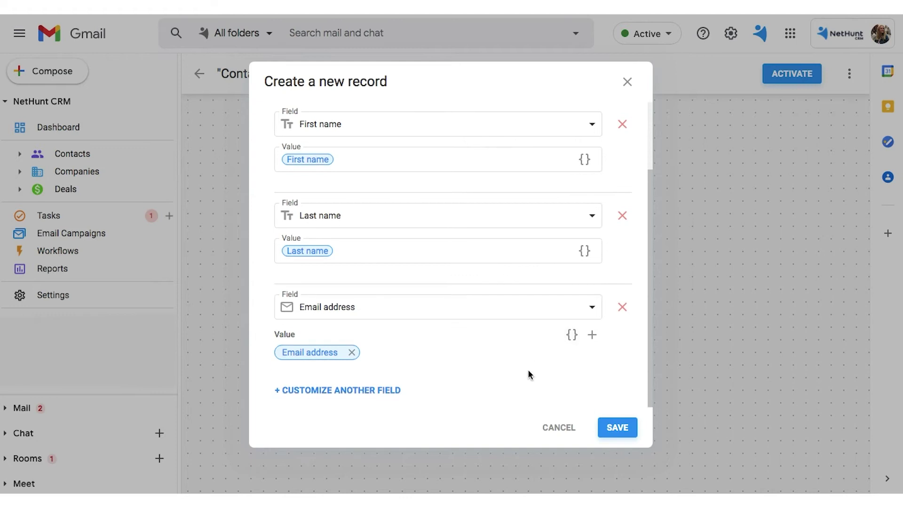
Step: Add a Manager field to the new contact with edit type Distribute among
{"action": "left_click", "coordinate": [375, 392]}
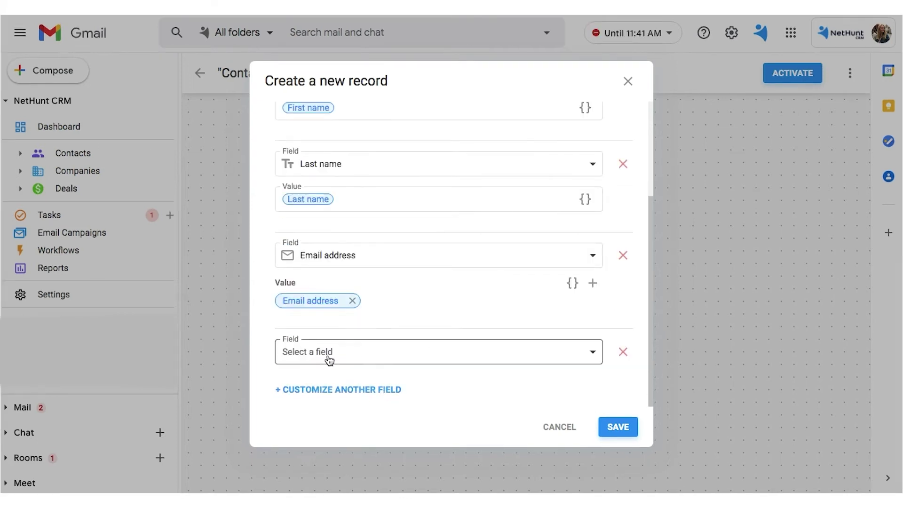
{"action": "left_click", "coordinate": [354, 352]}
{"action": "scroll", "coordinate": [335, 295], "scroll_direction": "down", "scroll_amount": 2}
{"action": "scroll", "coordinate": [335, 295], "scroll_direction": "down", "scroll_amount": 4}
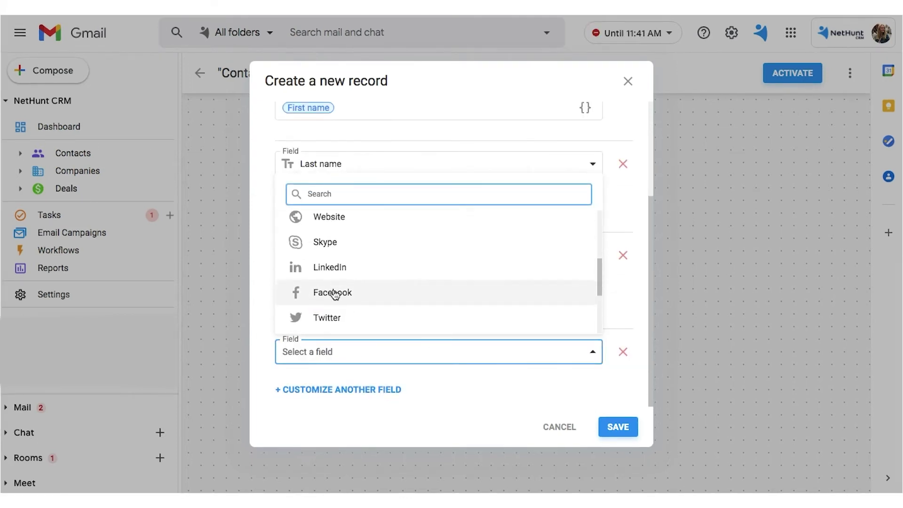
{"action": "left_click", "coordinate": [334, 223]}
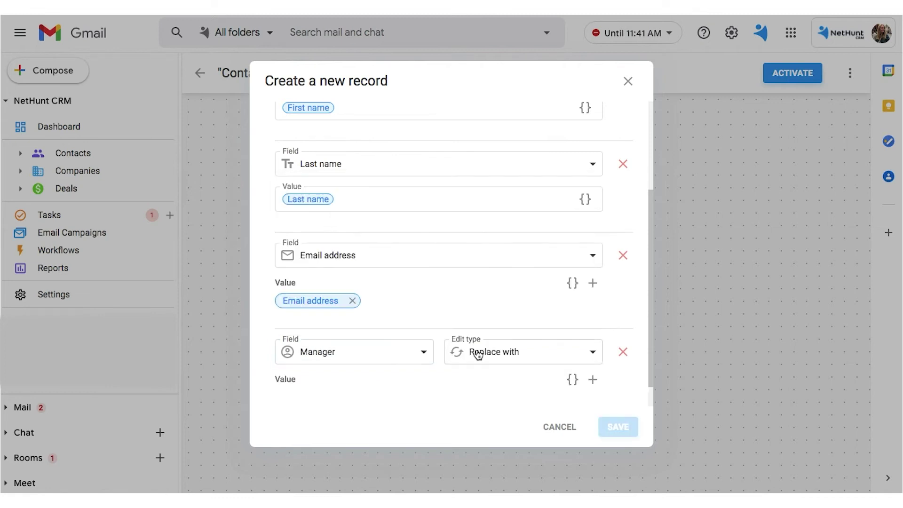
{"action": "left_click", "coordinate": [478, 355]}
{"action": "left_click", "coordinate": [508, 406]}
{"action": "scroll", "coordinate": [420, 394], "scroll_direction": "down", "scroll_amount": 1}
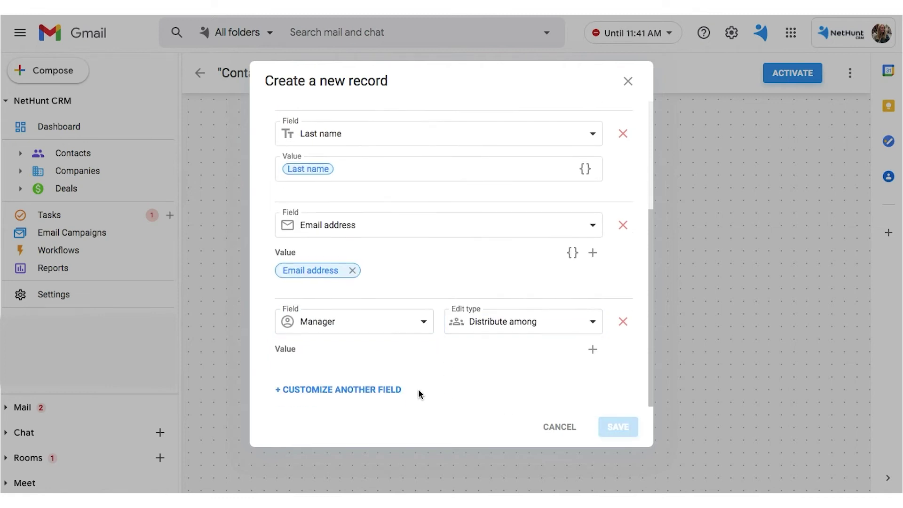
Step: Add all five users, starting with the admin, to the Manager distribution
{"action": "left_click", "coordinate": [592, 350]}
{"action": "left_click", "coordinate": [512, 186]}
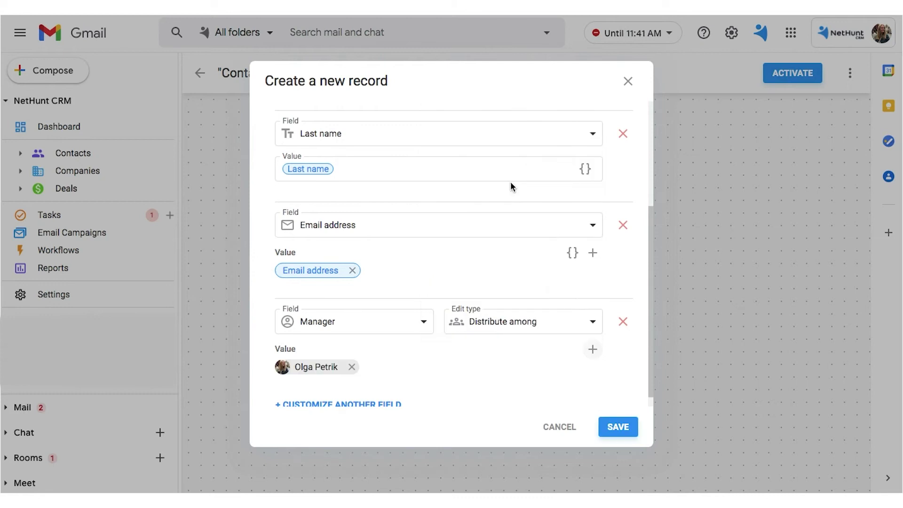
{"action": "left_click", "coordinate": [593, 349]}
{"action": "left_click", "coordinate": [500, 219]}
{"action": "left_click", "coordinate": [592, 350]}
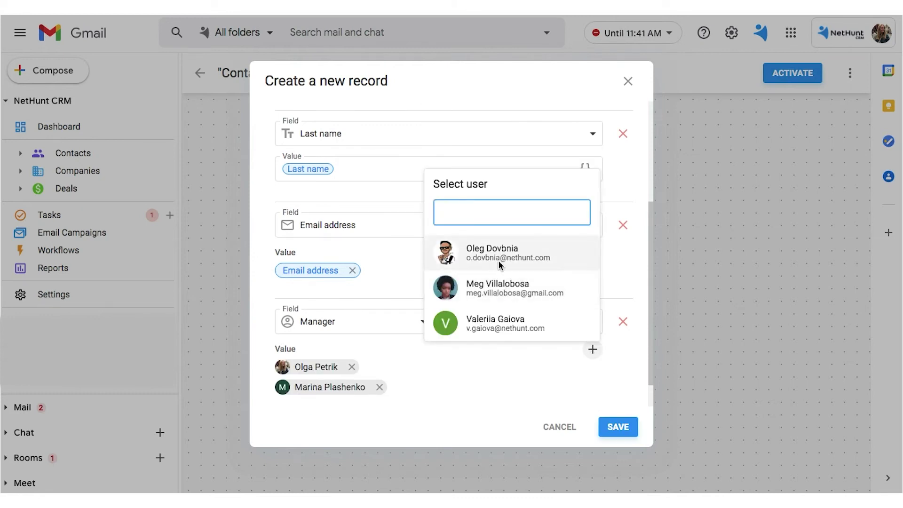
{"action": "left_click", "coordinate": [500, 256]}
{"action": "left_click", "coordinate": [592, 351]}
{"action": "left_click", "coordinate": [489, 294]}
{"action": "left_click", "coordinate": [592, 349]}
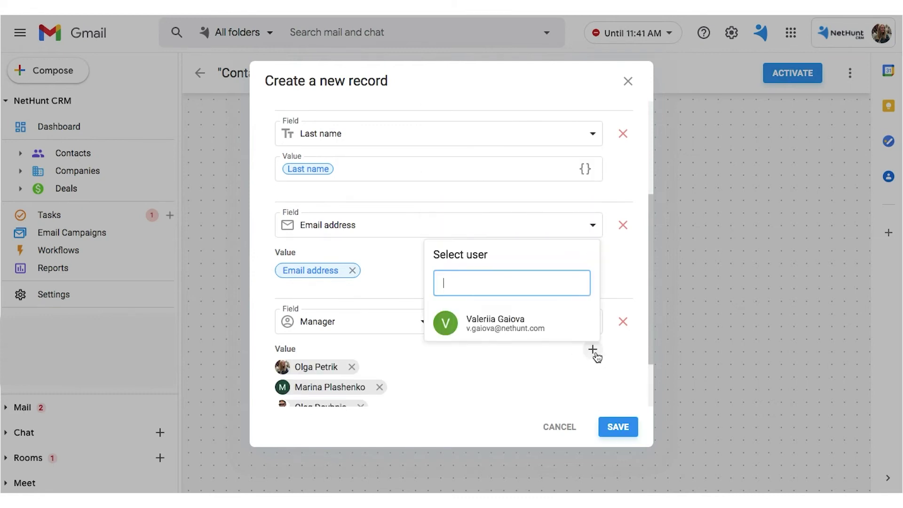
{"action": "left_click", "coordinate": [508, 334]}
Step: Save the contact action, then add a Create a task action named 'Call the new incoming lead'
{"action": "left_click", "coordinate": [618, 427]}
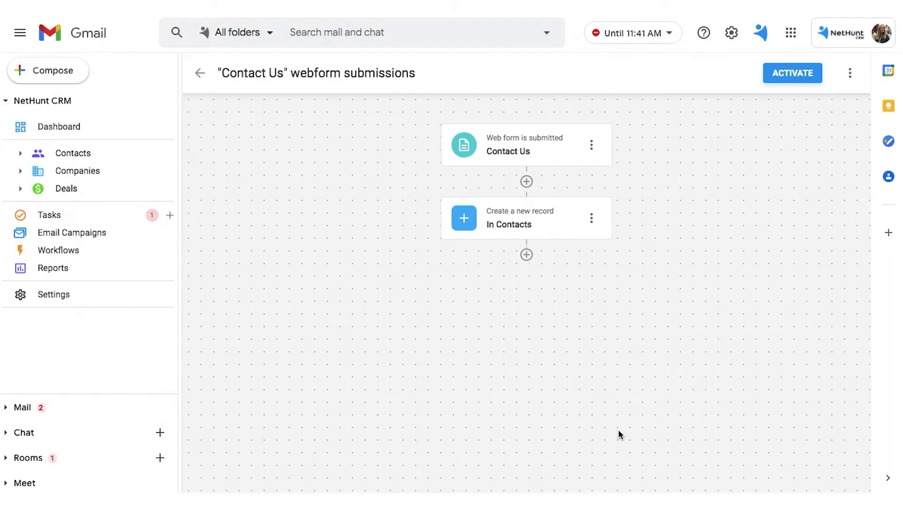
{"action": "left_click", "coordinate": [524, 254]}
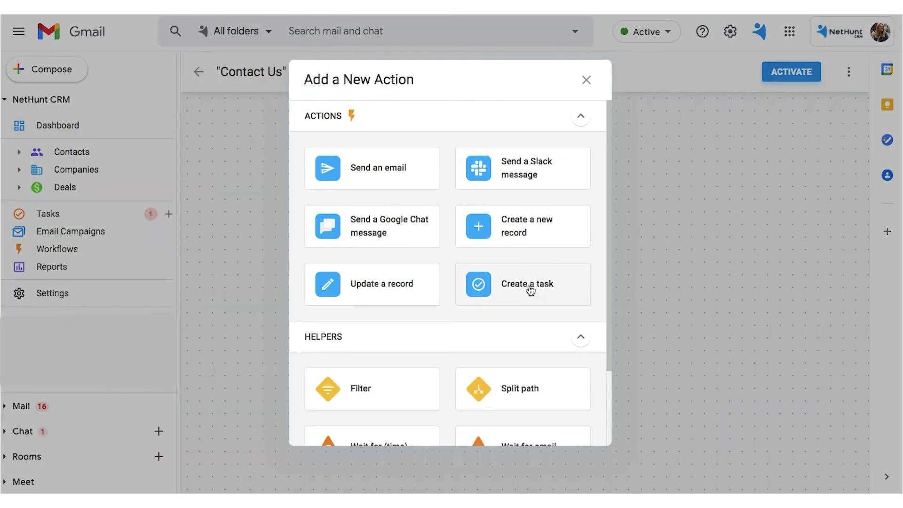
{"action": "left_click", "coordinate": [530, 288]}
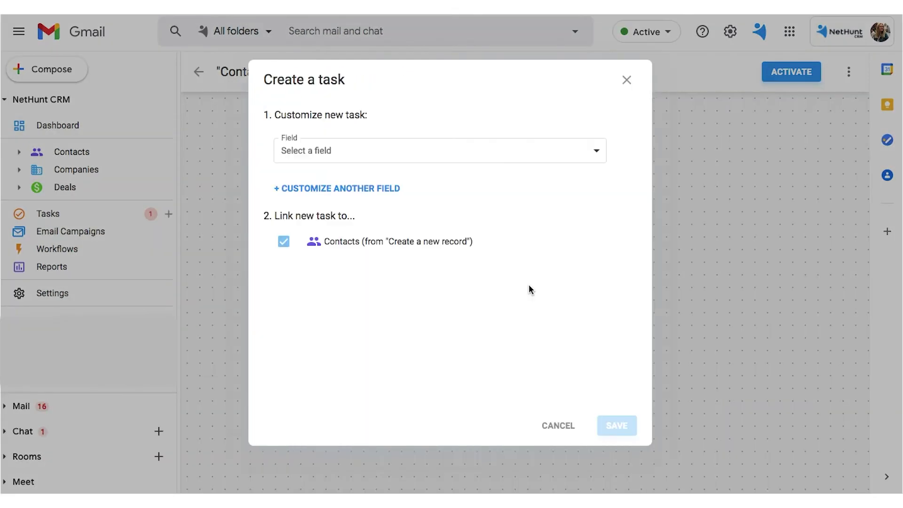
{"action": "left_click", "coordinate": [363, 147]}
{"action": "left_click", "coordinate": [337, 213]}
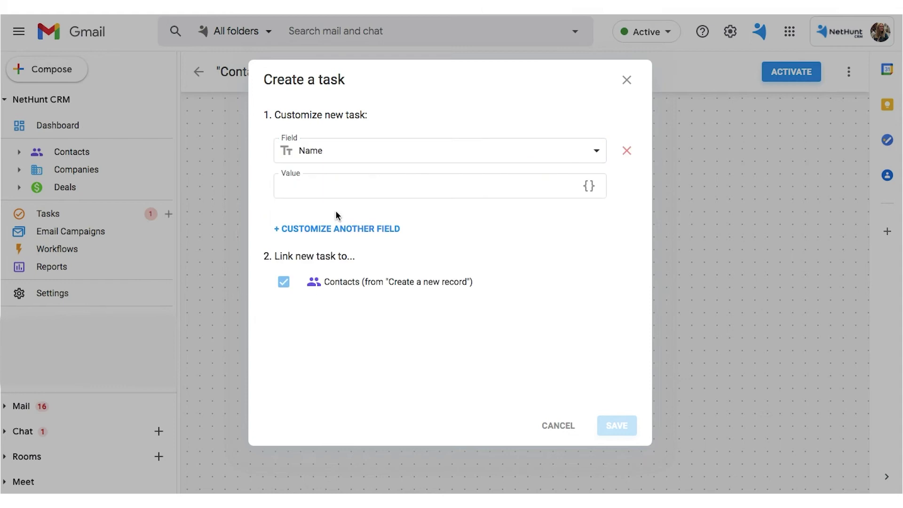
{"action": "left_click", "coordinate": [304, 184]}
{"action": "type", "text": "Call"}
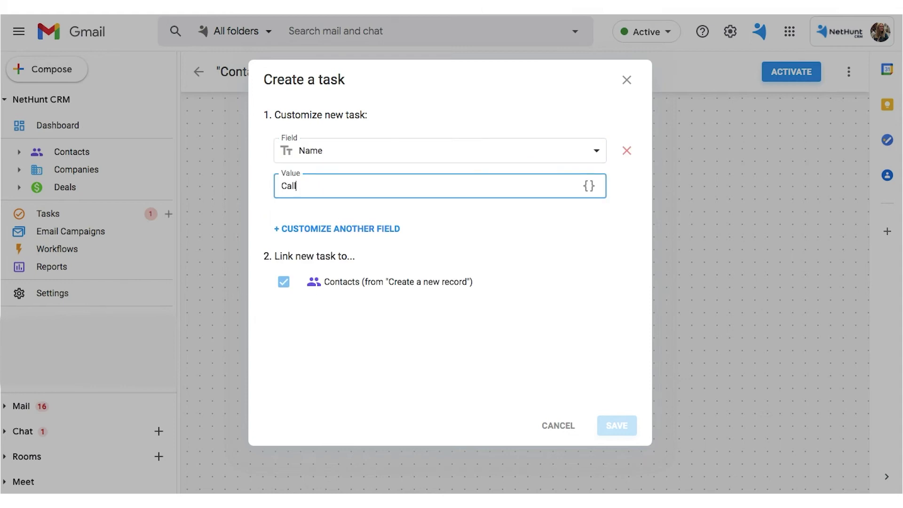
{"action": "type", "text": " the new incoming lead"}
{"action": "left_click", "coordinate": [503, 231]}
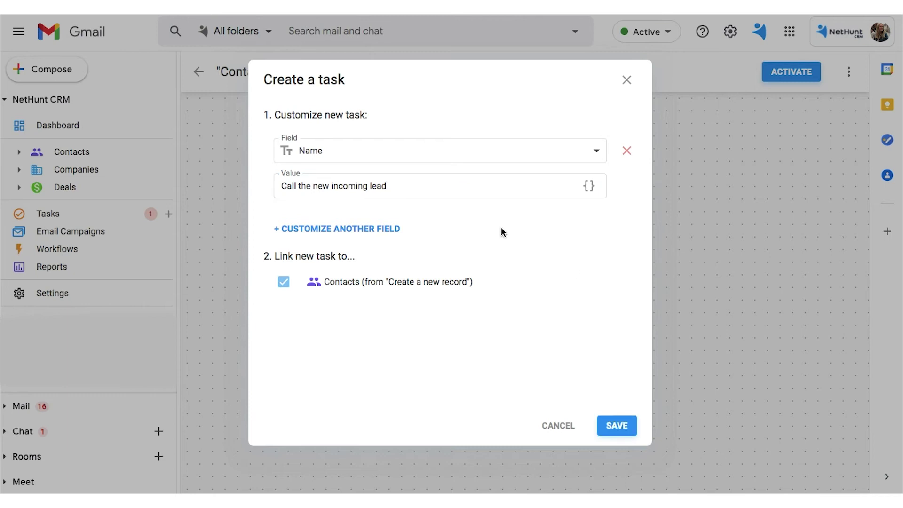
{"action": "left_click", "coordinate": [617, 425]}
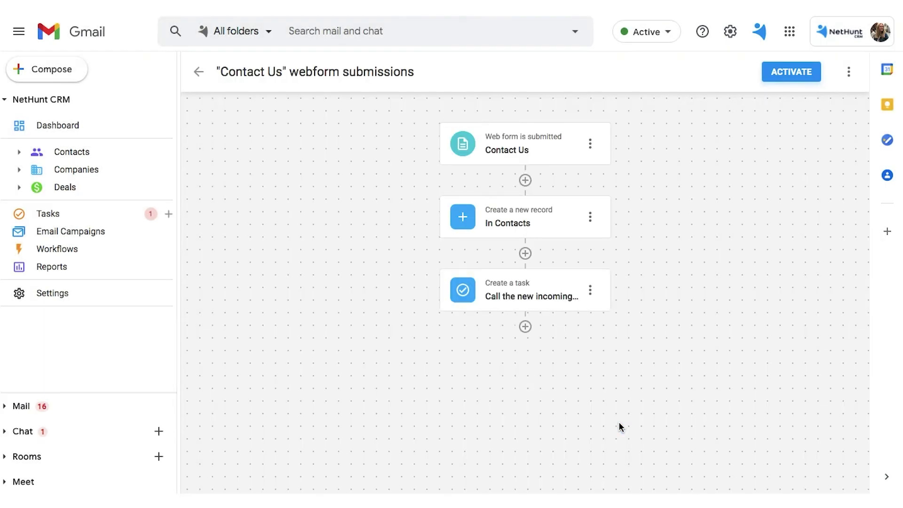
Step: Append the contact's First name and Last name variables to the task name
{"action": "left_click", "coordinate": [517, 301]}
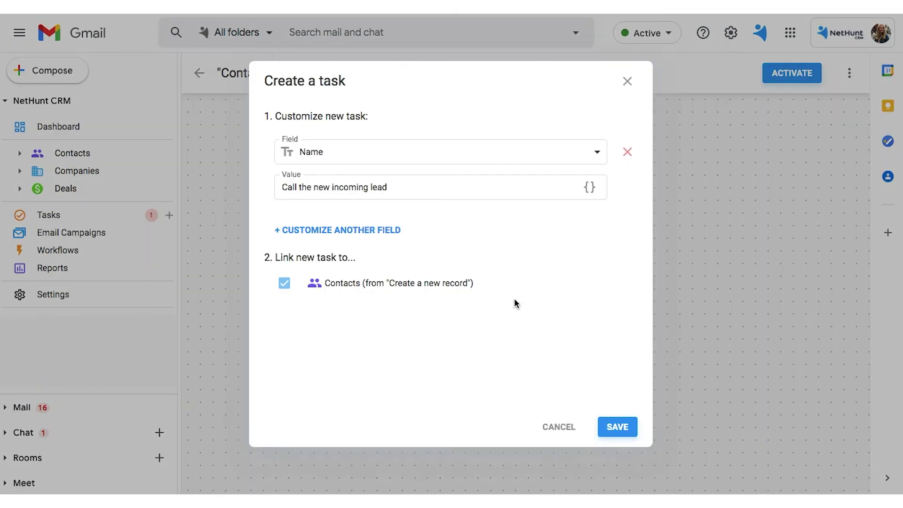
{"action": "left_click", "coordinate": [419, 187]}
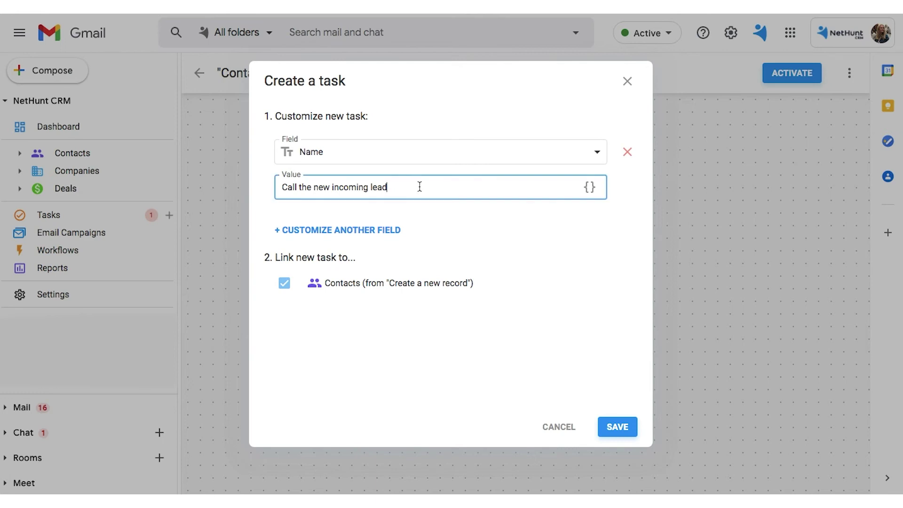
{"action": "left_click", "coordinate": [590, 188]}
{"action": "left_click", "coordinate": [614, 273]}
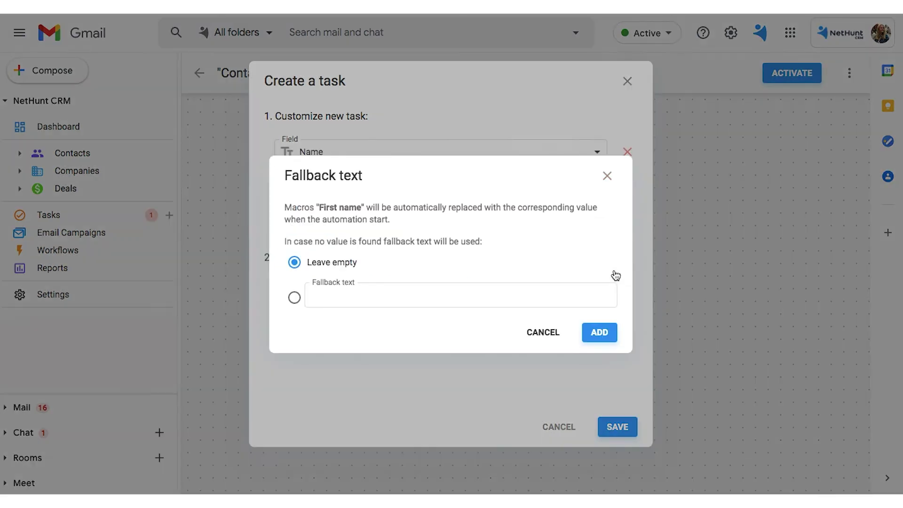
{"action": "left_click", "coordinate": [599, 334]}
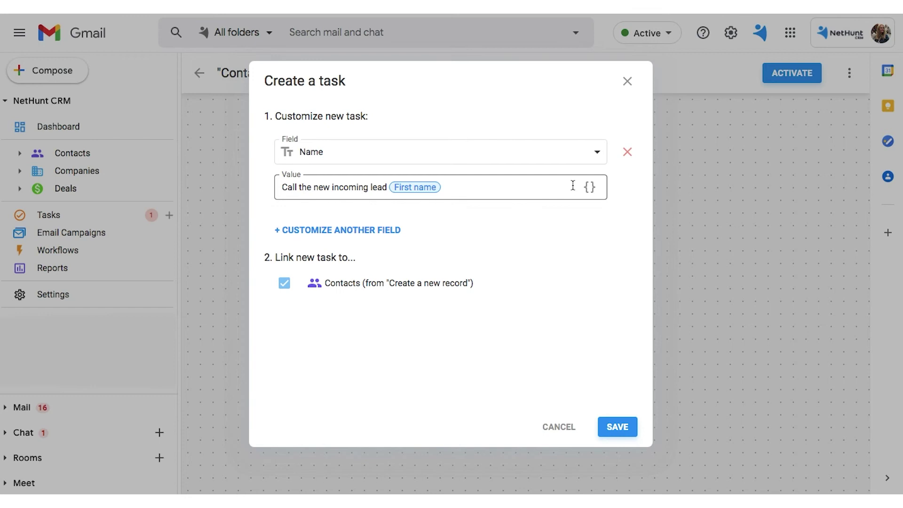
{"action": "left_click", "coordinate": [590, 187]}
{"action": "left_click", "coordinate": [593, 299]}
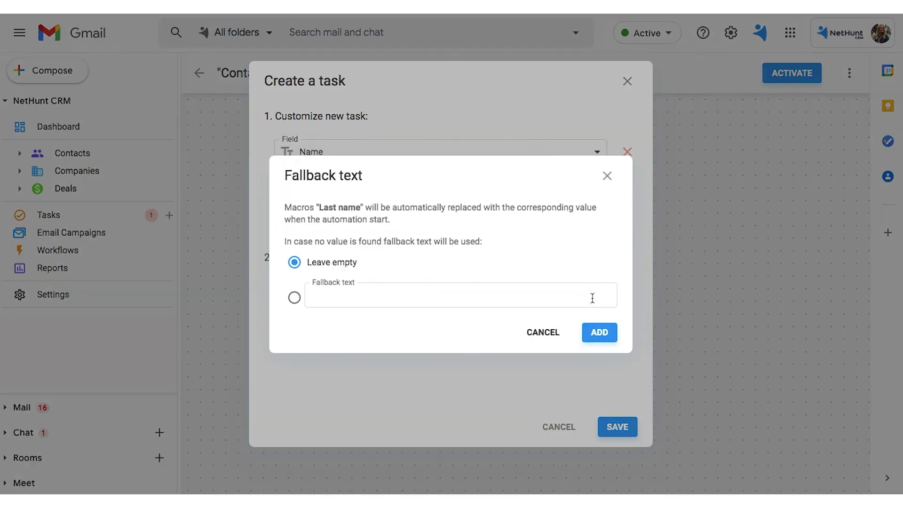
{"action": "left_click", "coordinate": [598, 334]}
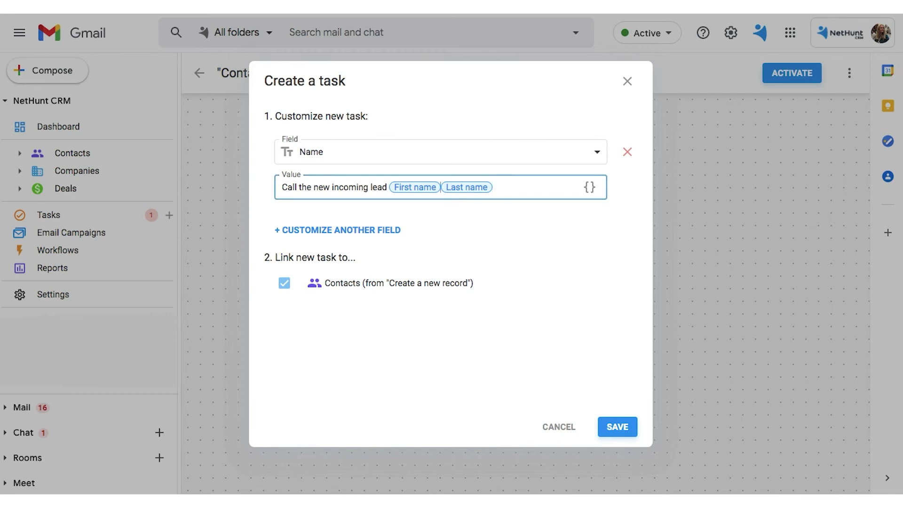
{"action": "key", "text": "Left"}
{"action": "left_click", "coordinate": [434, 233]}
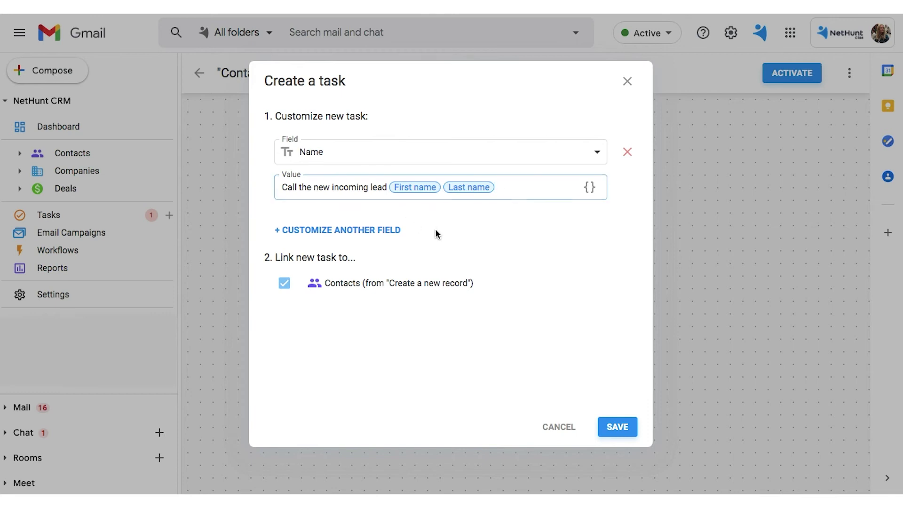
Step: Assign the task to the contact's Manager
{"action": "left_click", "coordinate": [319, 230]}
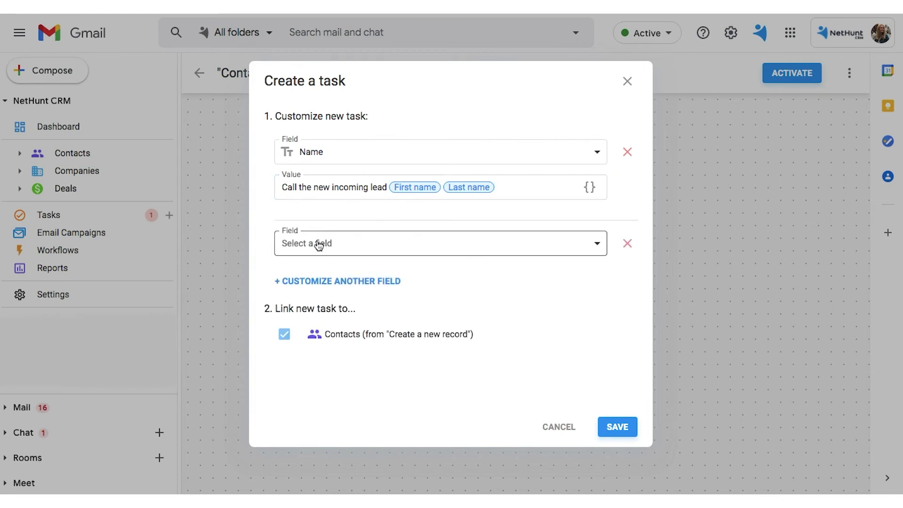
{"action": "left_click", "coordinate": [318, 244]}
{"action": "left_click", "coordinate": [323, 382]}
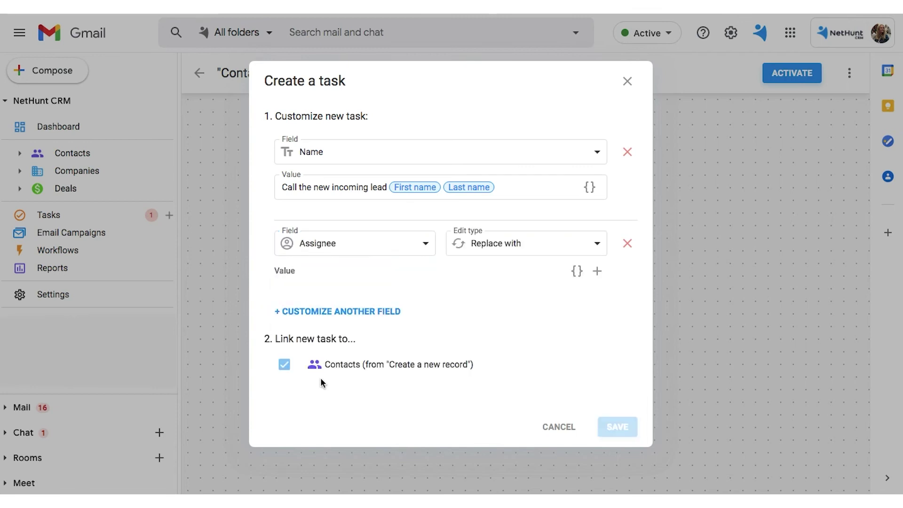
{"action": "left_click", "coordinate": [578, 271]}
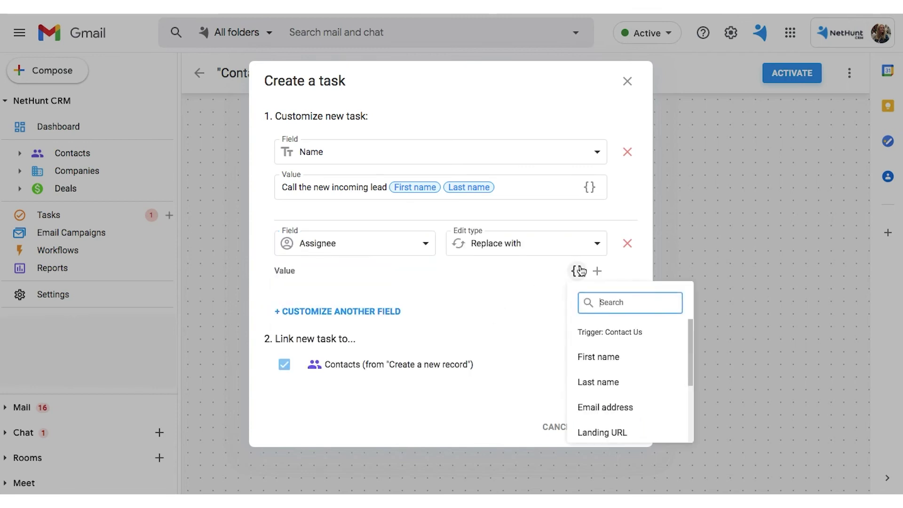
{"action": "scroll", "coordinate": [594, 372], "scroll_direction": "down", "scroll_amount": 2}
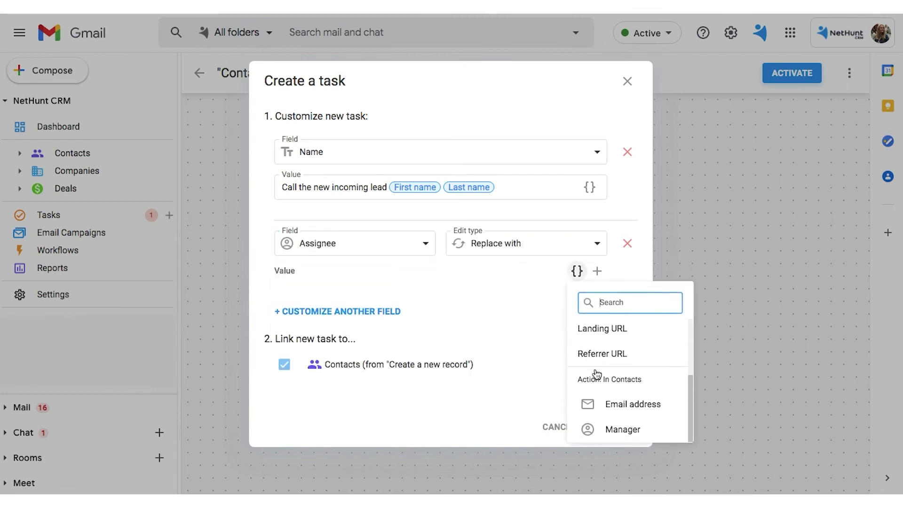
{"action": "left_click", "coordinate": [603, 438]}
Step: Set the task Priority to High and save the task step
{"action": "left_click", "coordinate": [319, 328]}
{"action": "left_click", "coordinate": [319, 341]}
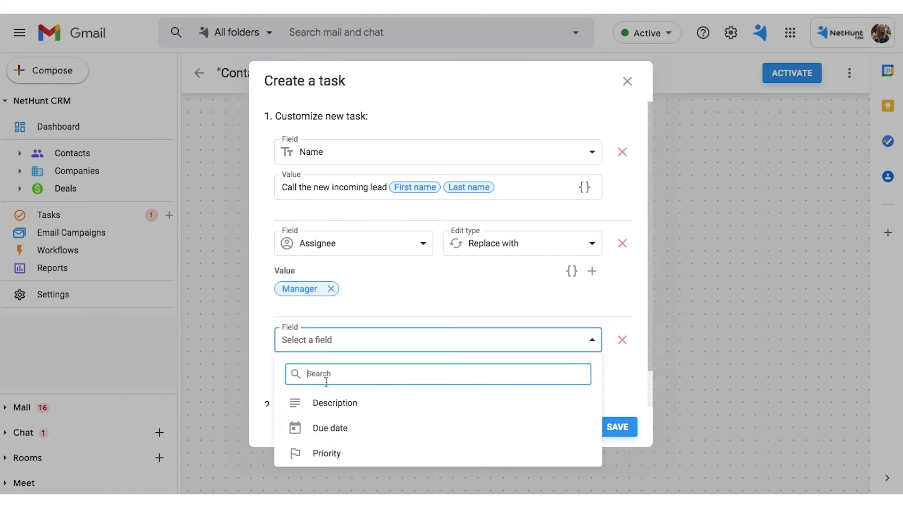
{"action": "left_click", "coordinate": [307, 454]}
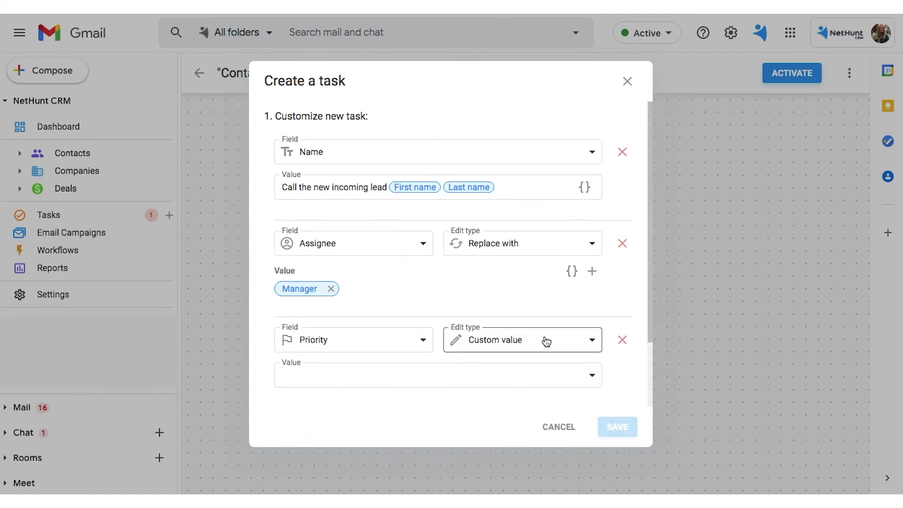
{"action": "left_click", "coordinate": [585, 377]}
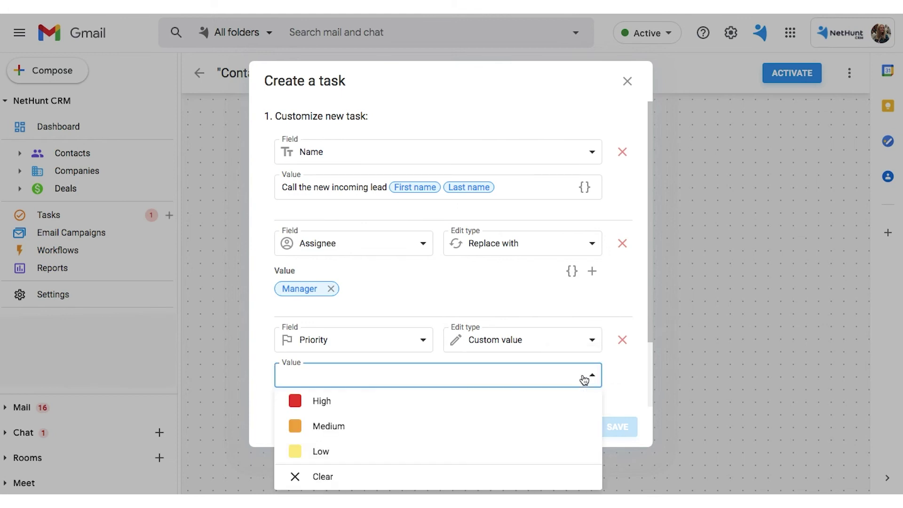
{"action": "left_click", "coordinate": [335, 409]}
{"action": "scroll", "coordinate": [617, 375], "scroll_direction": "down", "scroll_amount": 2}
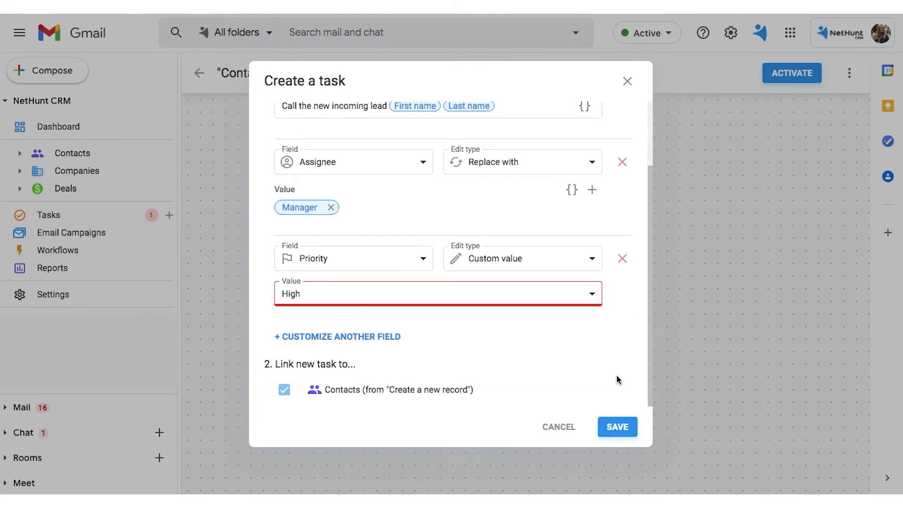
{"action": "left_click", "coordinate": [617, 427]}
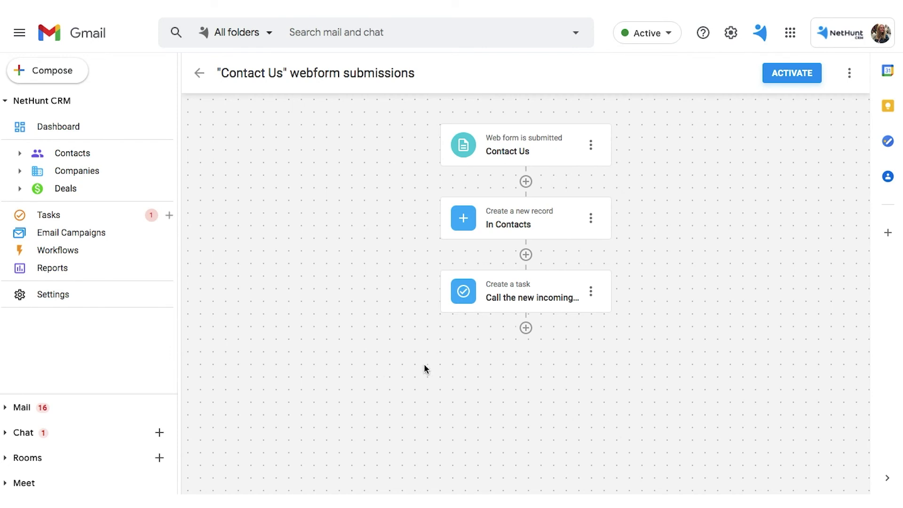
Step: End the workflow with a Stop step after the task and activate it
{"action": "left_click", "coordinate": [526, 328]}
{"action": "scroll", "coordinate": [530, 332], "scroll_direction": "down", "scroll_amount": 2}
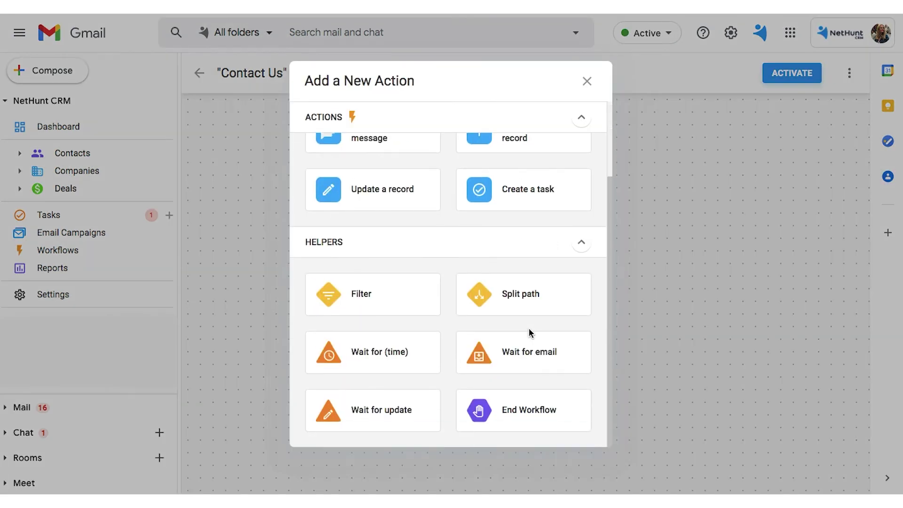
{"action": "left_click", "coordinate": [519, 407]}
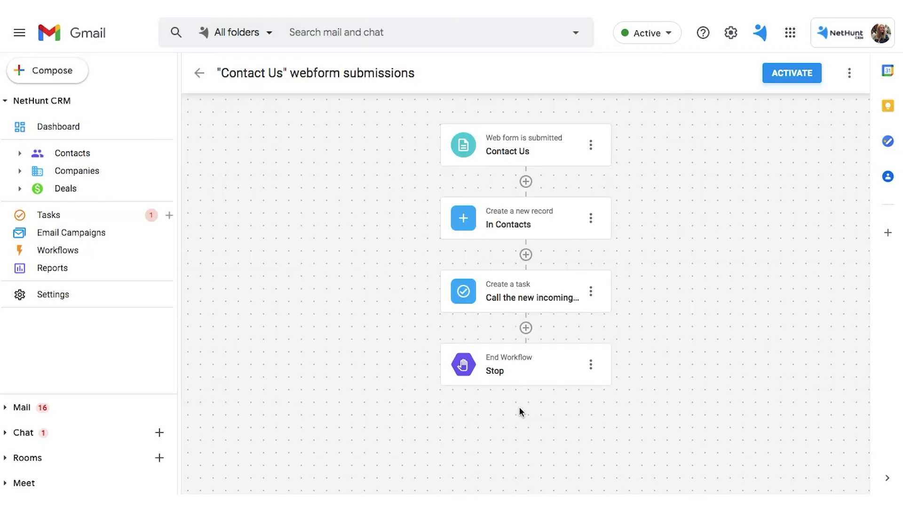
{"action": "left_click", "coordinate": [786, 73]}
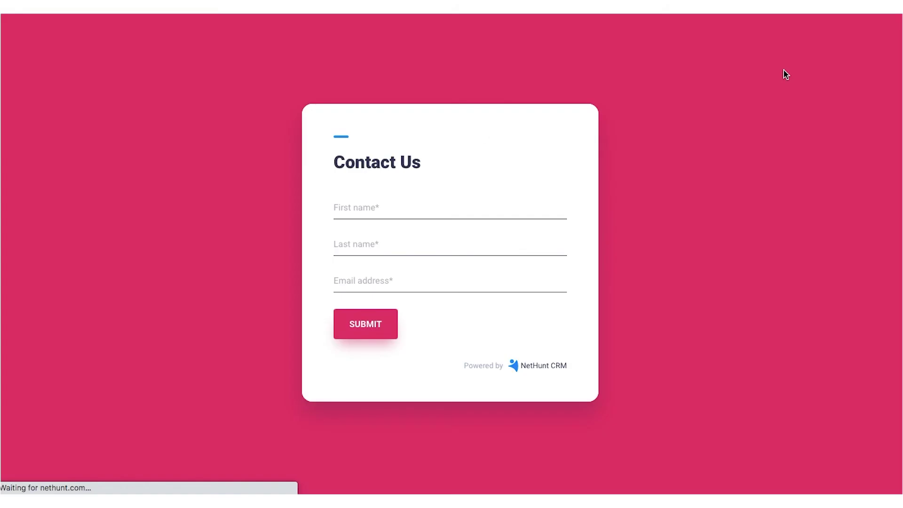
Step: Submit the Contact Us test form with a first name, last name and email address
{"action": "left_click", "coordinate": [375, 207]}
{"action": "key", "text": "Tab"}
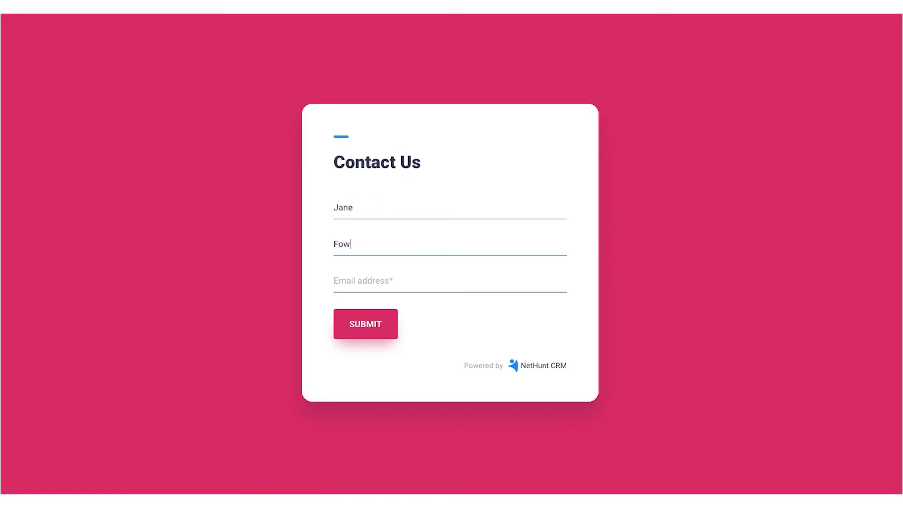
{"action": "key", "text": "Tab"}
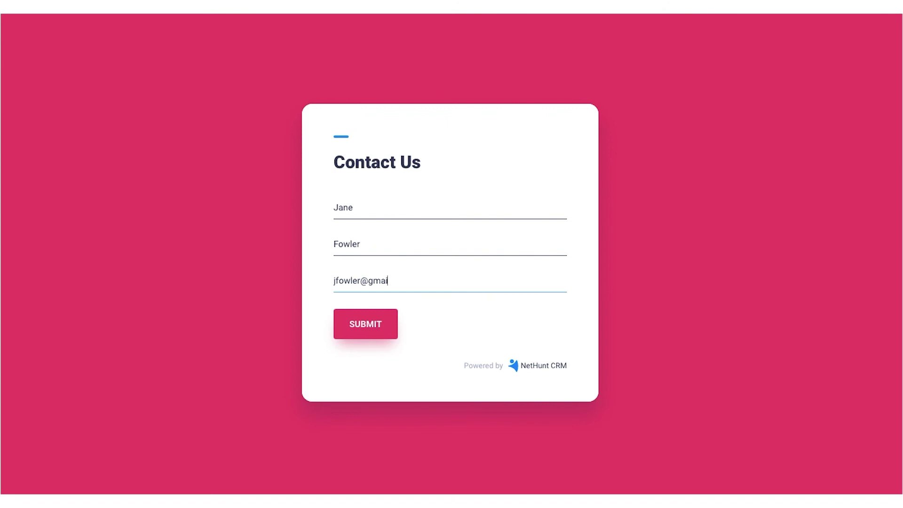
{"action": "left_click", "coordinate": [375, 323]}
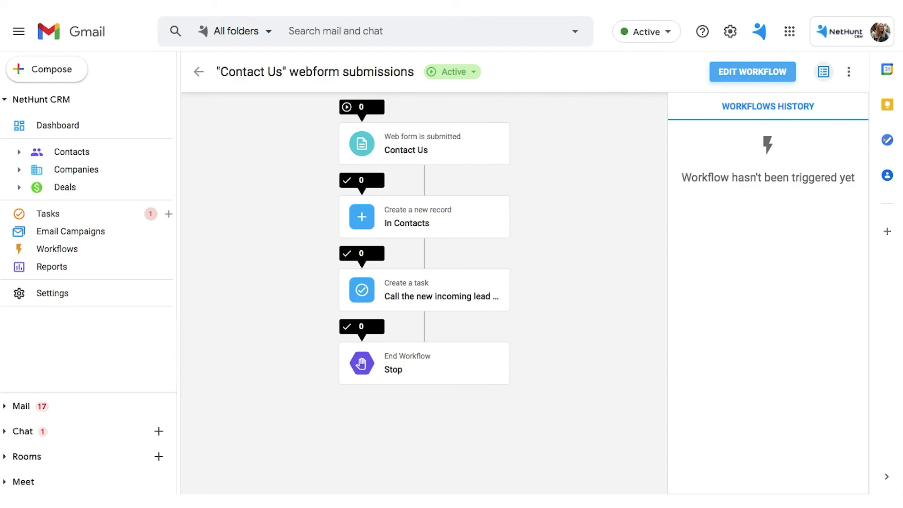
Step: Open the new test contact, check its Manager, and view its auto-created call task
{"action": "left_click", "coordinate": [67, 155]}
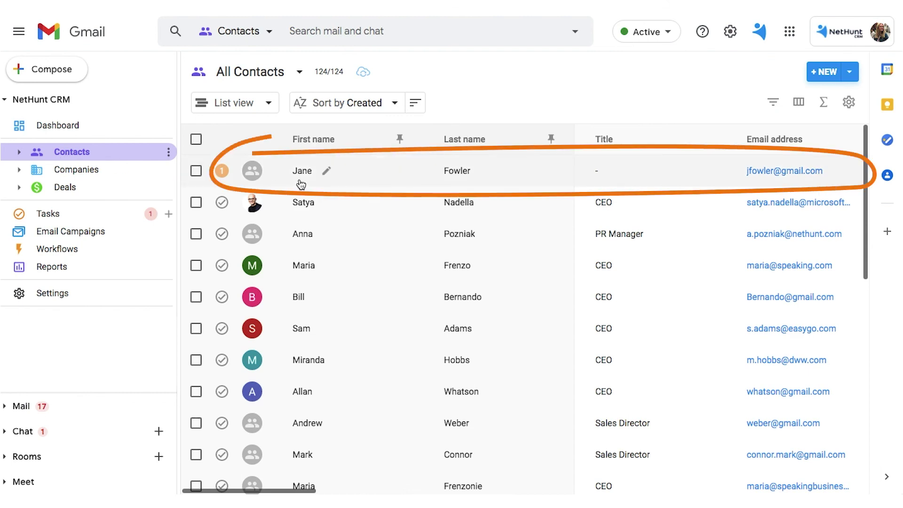
{"action": "left_click", "coordinate": [302, 184]}
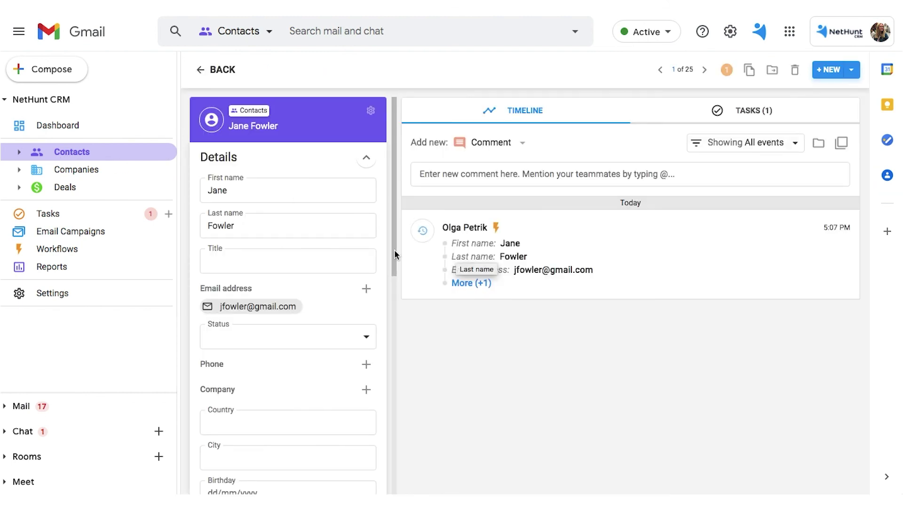
{"action": "scroll", "coordinate": [282, 325], "scroll_direction": "down", "scroll_amount": 3}
{"action": "scroll", "coordinate": [282, 326], "scroll_direction": "down", "scroll_amount": 7}
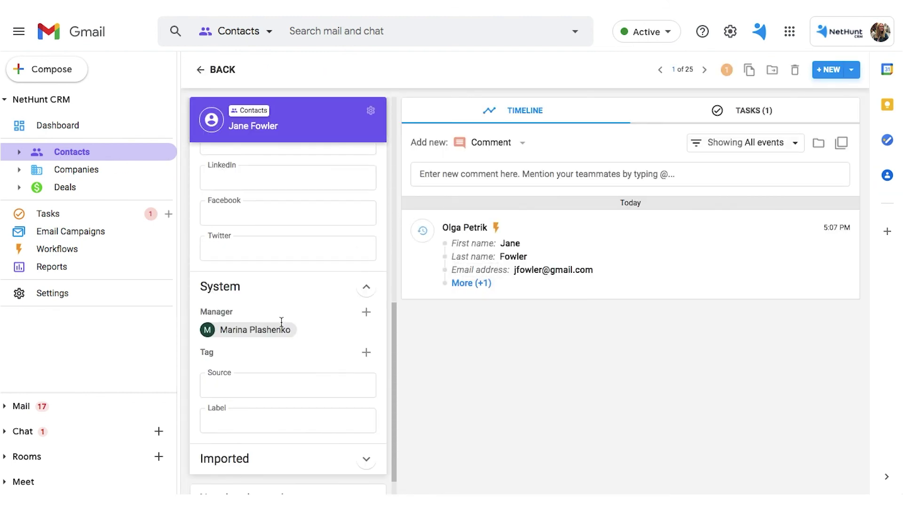
{"action": "left_click", "coordinate": [749, 105]}
{"action": "left_click", "coordinate": [531, 179]}
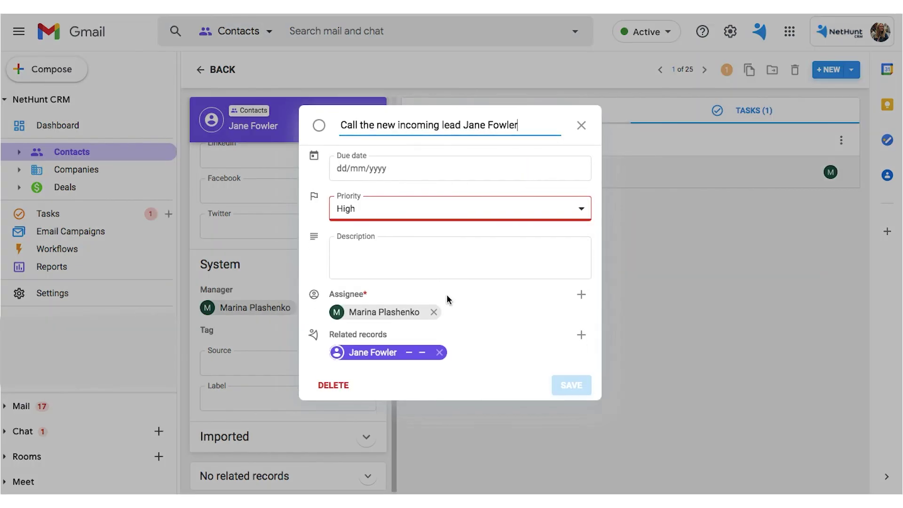